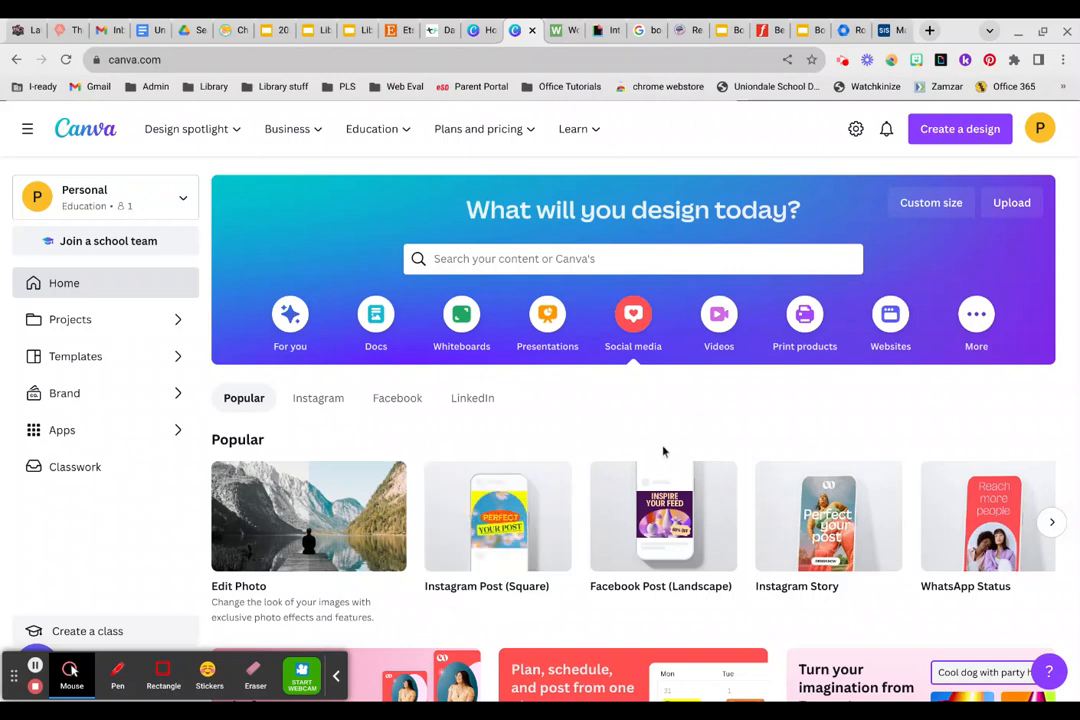
# Browse the additional design types suggested under "Try something new".
pyautogui.click(976, 316)
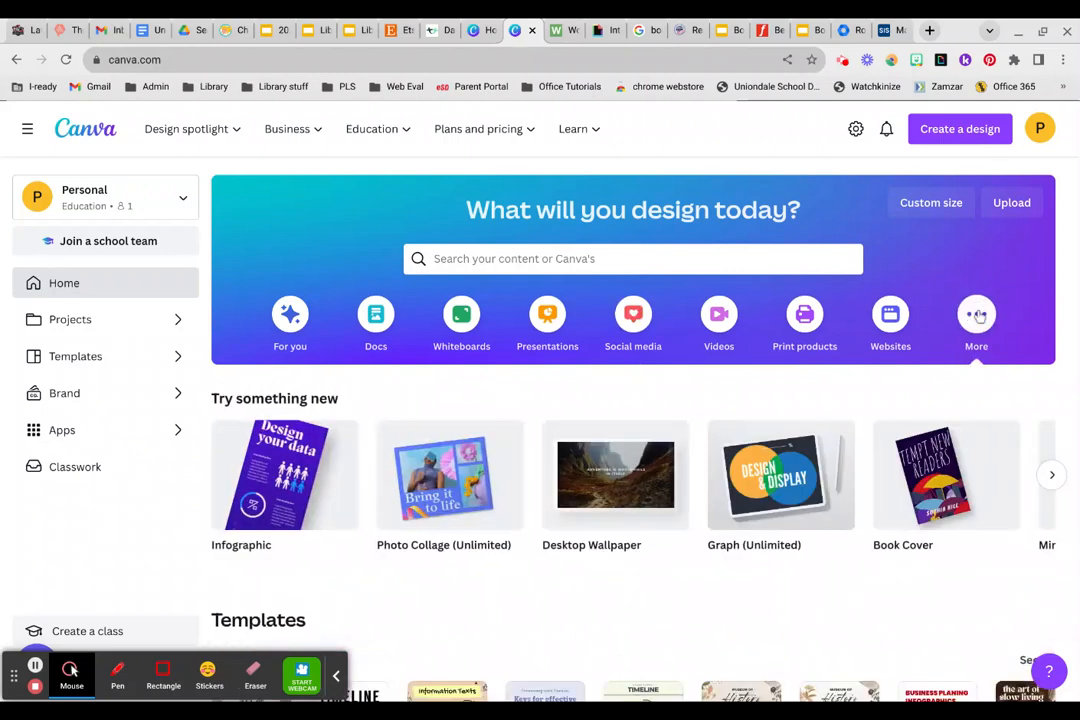
pyautogui.click(1053, 477)
pyautogui.click(1053, 477)
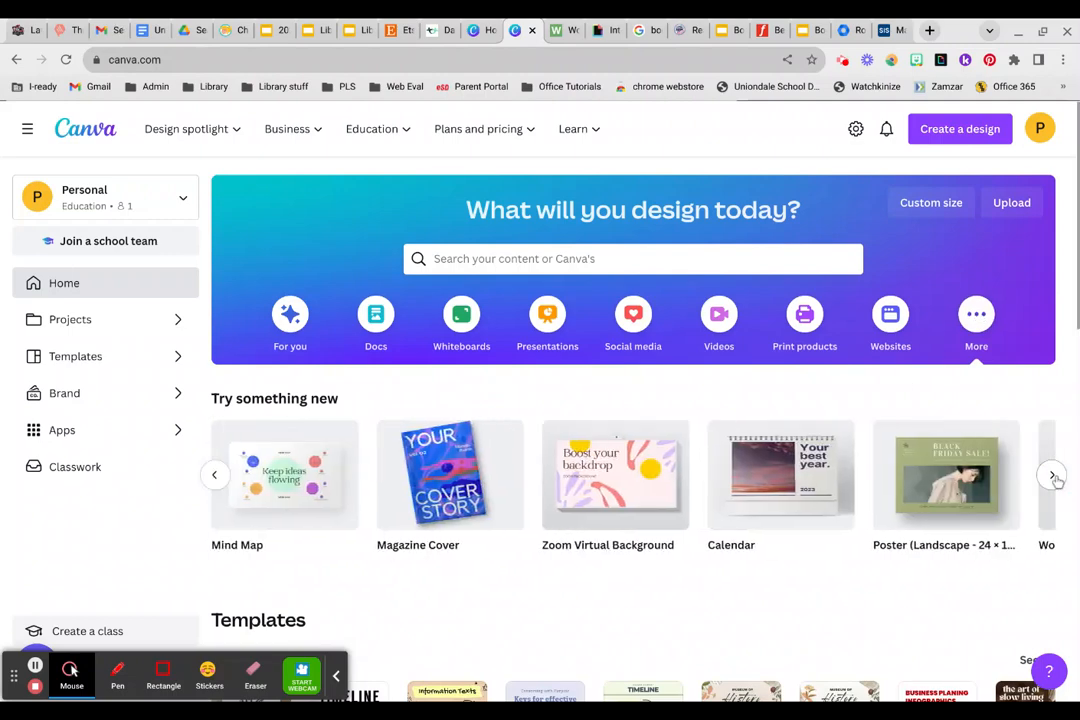
pyautogui.click(1053, 477)
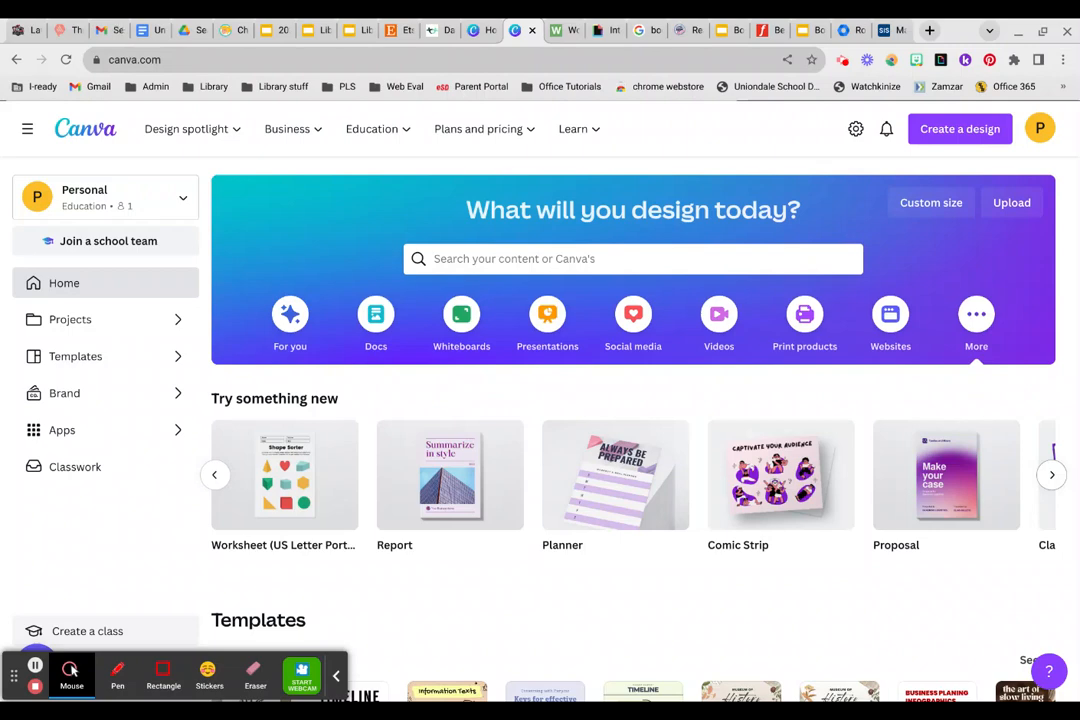
pyautogui.moveTo(619, 482)
# Return to the home page and create a blank Flyer (Portrait 8.5 × 11 in) from the popular print products.
pyautogui.click(18, 59)
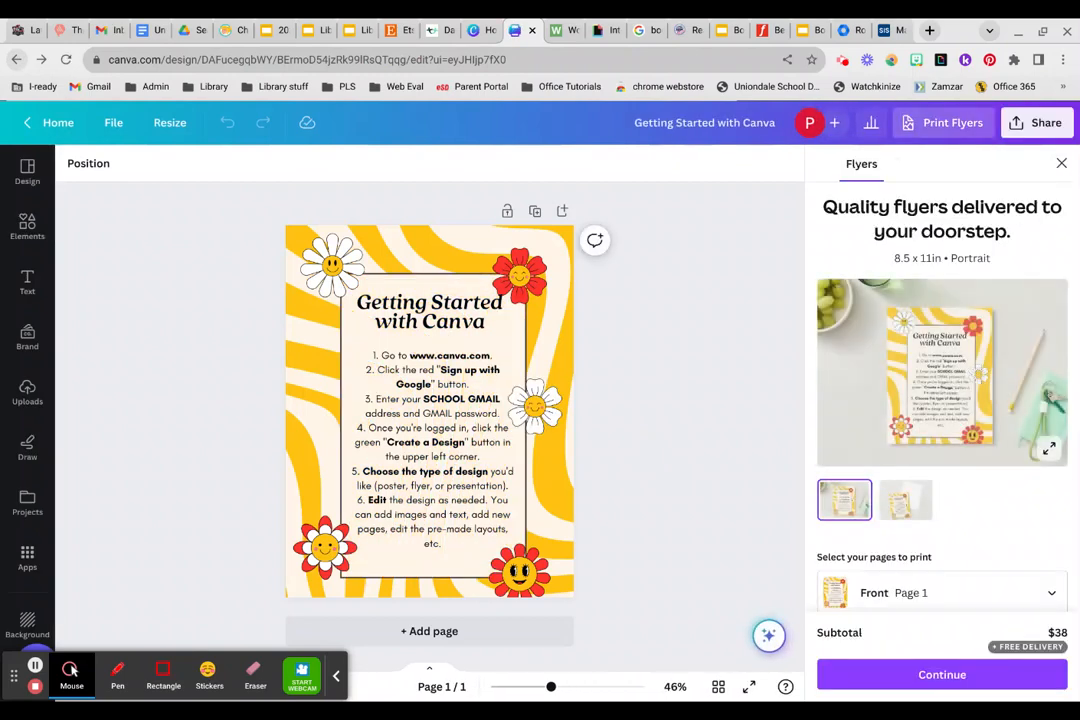
pyautogui.click(55, 122)
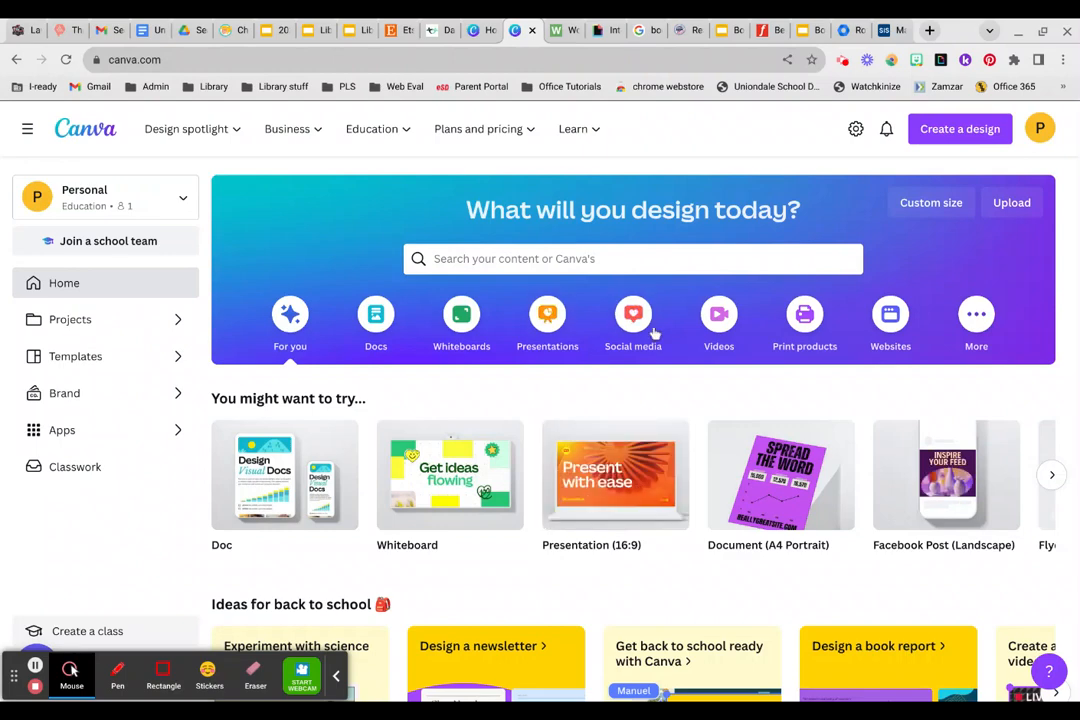
pyautogui.click(805, 315)
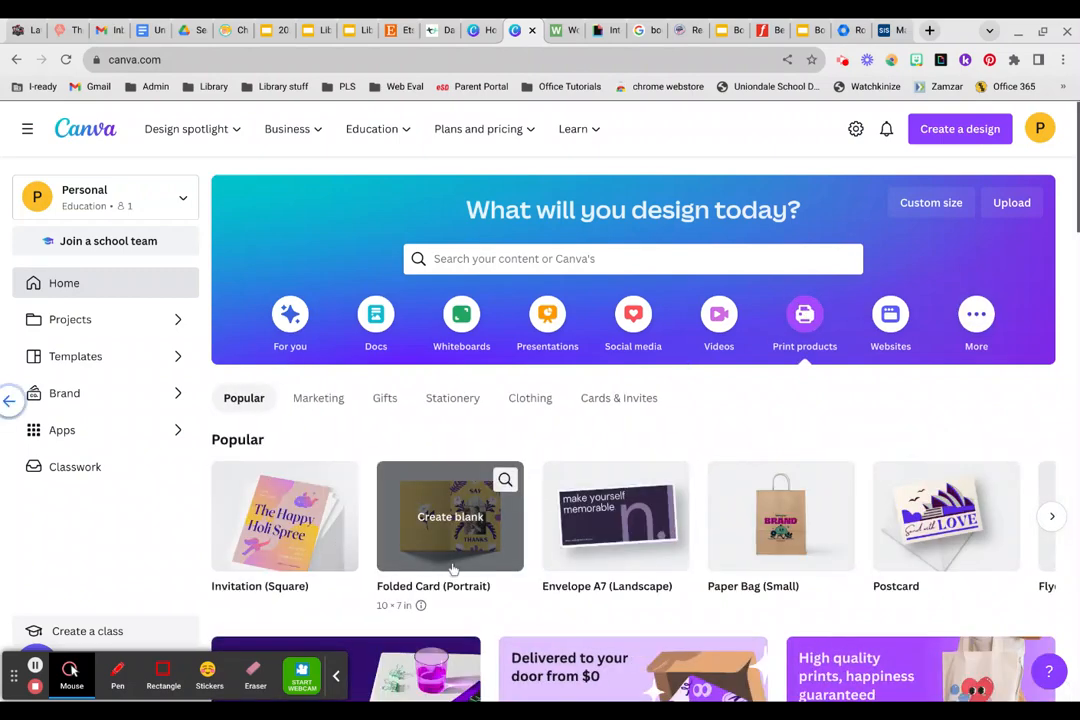
pyautogui.hscroll(3, 511, 547)
pyautogui.hscroll(10, 513, 546)
pyautogui.hscroll(6, 470, 530)
pyautogui.hscroll(10, 690, 533)
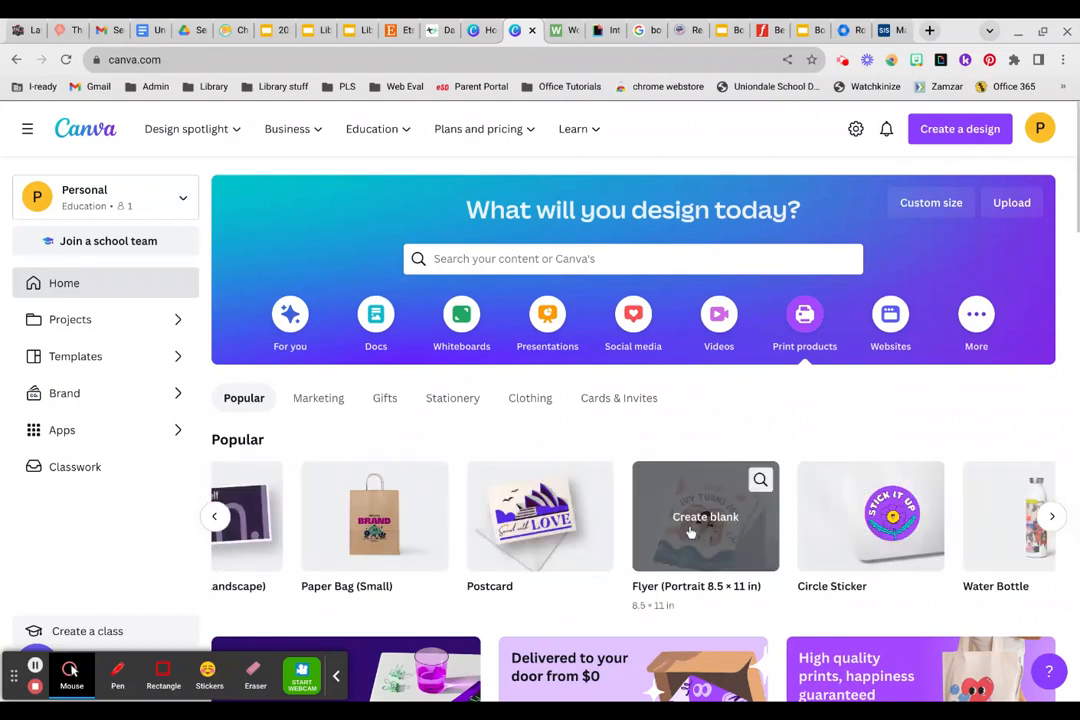
pyautogui.click(695, 527)
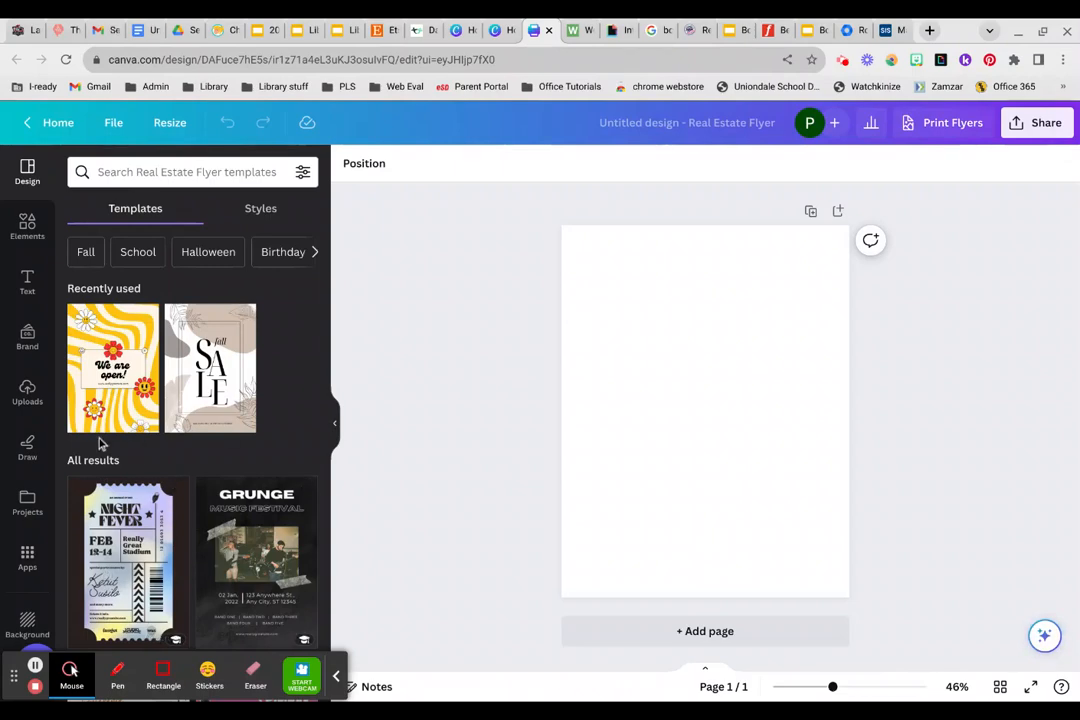
# Apply the Blue Green Red Music Icons Open Mic Night Flyer template to the blank page.
pyautogui.scroll(-10, 278, 371)
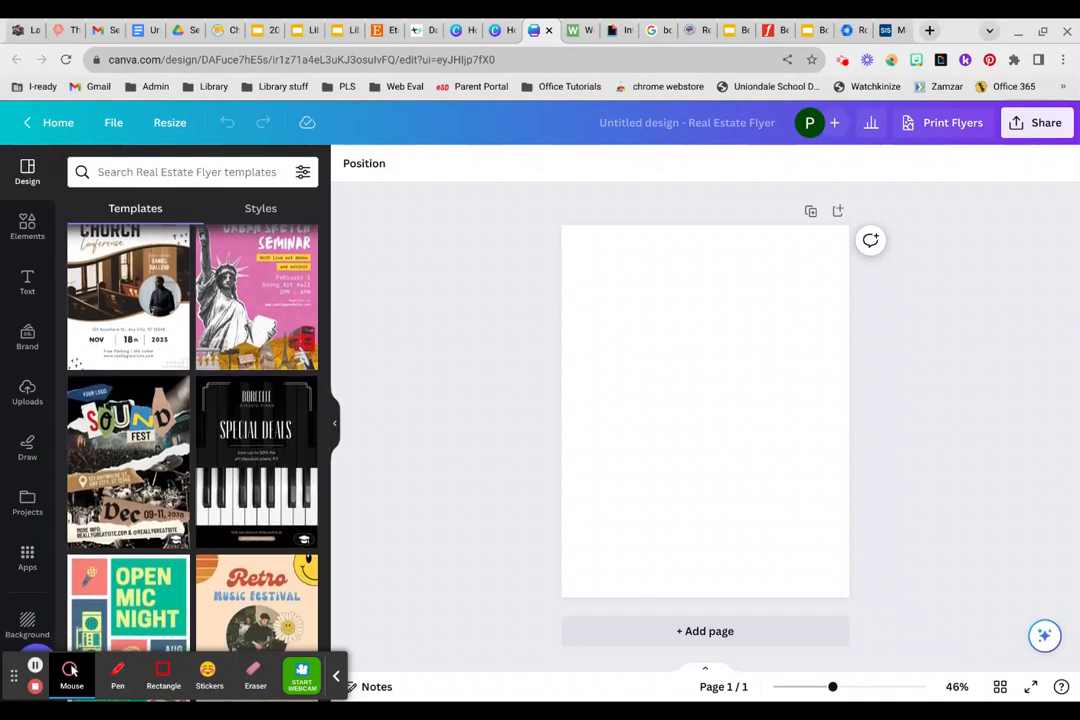
pyautogui.scroll(-5, 278, 371)
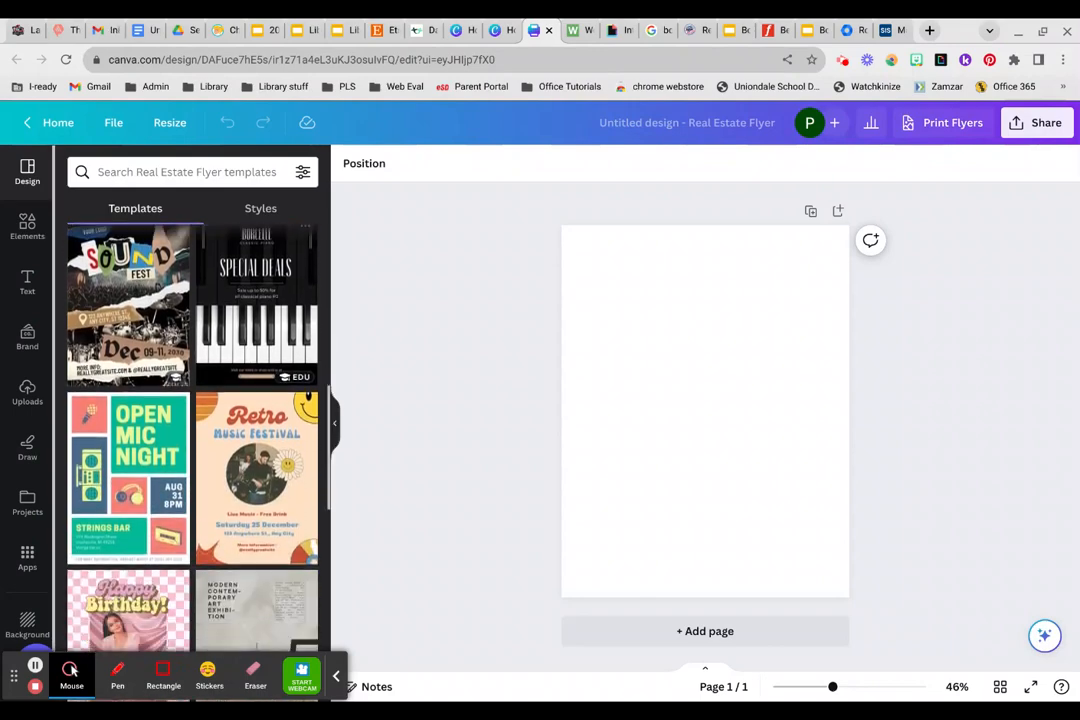
pyautogui.scroll(-3, 195, 367)
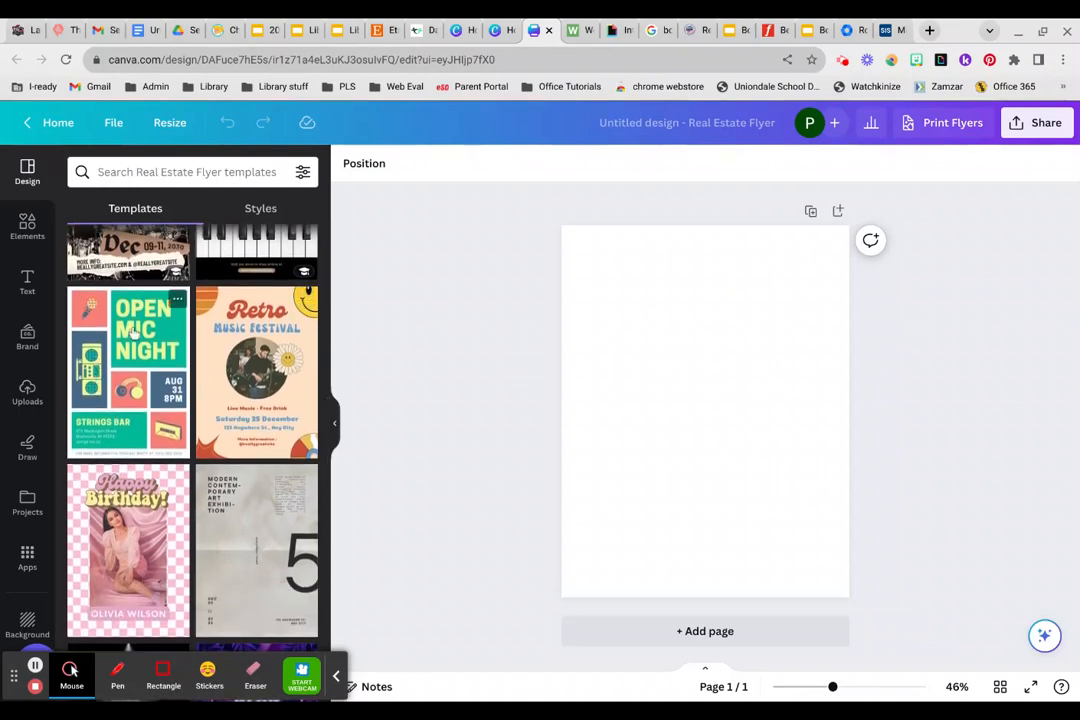
pyautogui.click(137, 398)
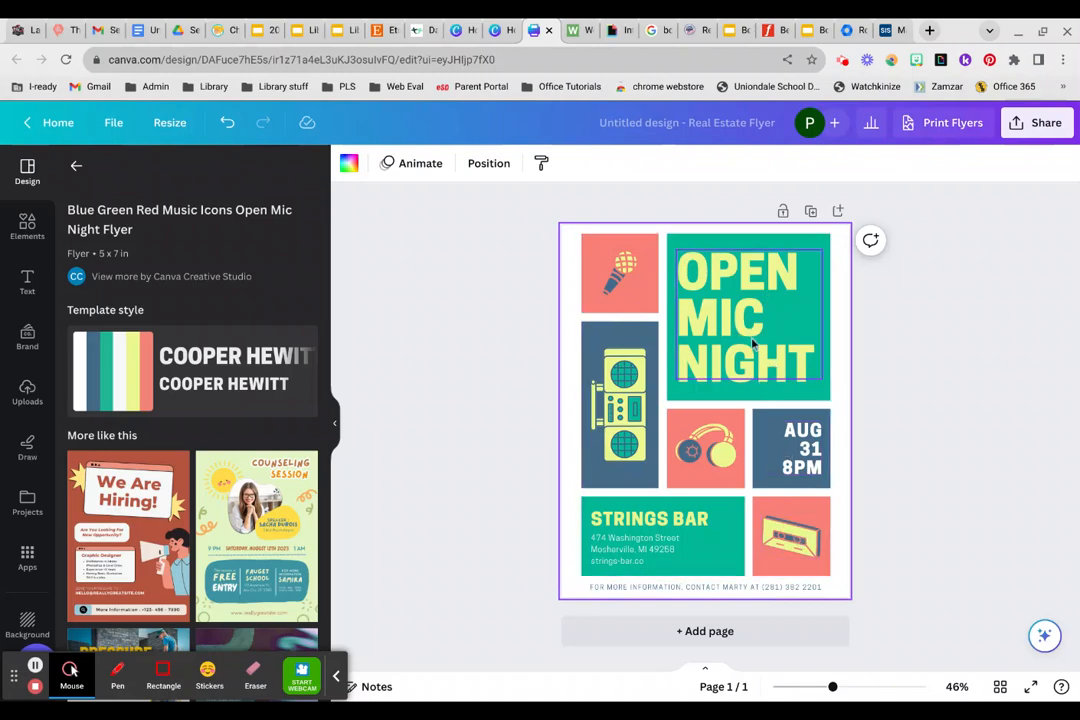
# Replace the flyer's "OPEN MIC NIGHT" heading with "GO WEST!".
pyautogui.doubleClick(724, 307)
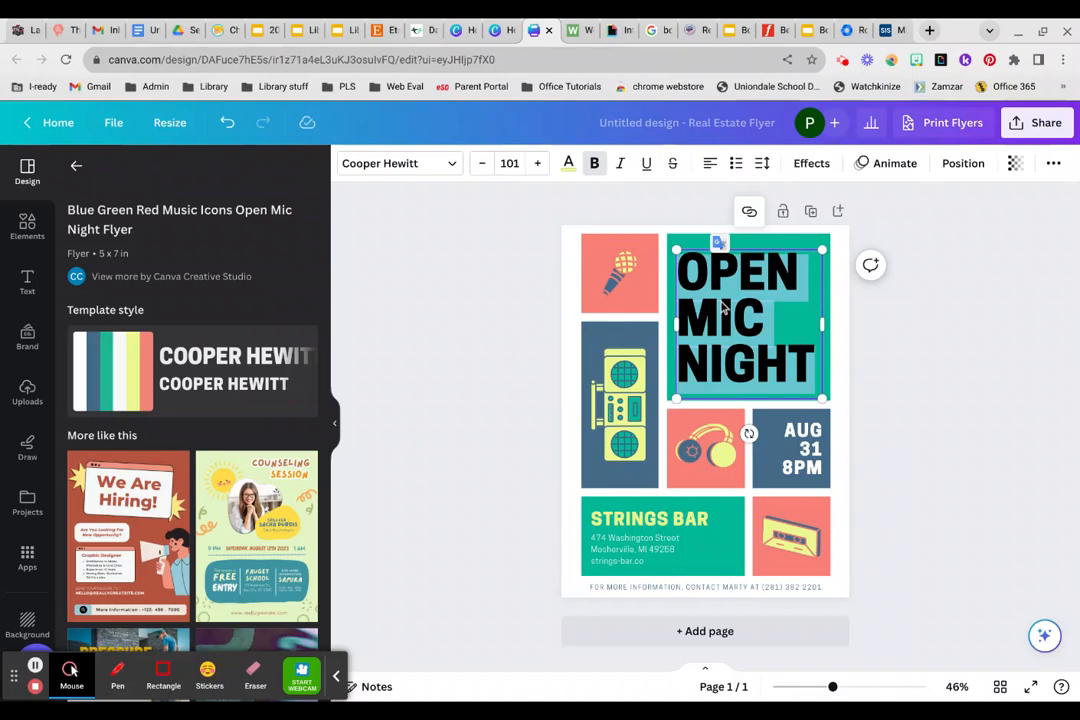
pyautogui.write('GO WEST')
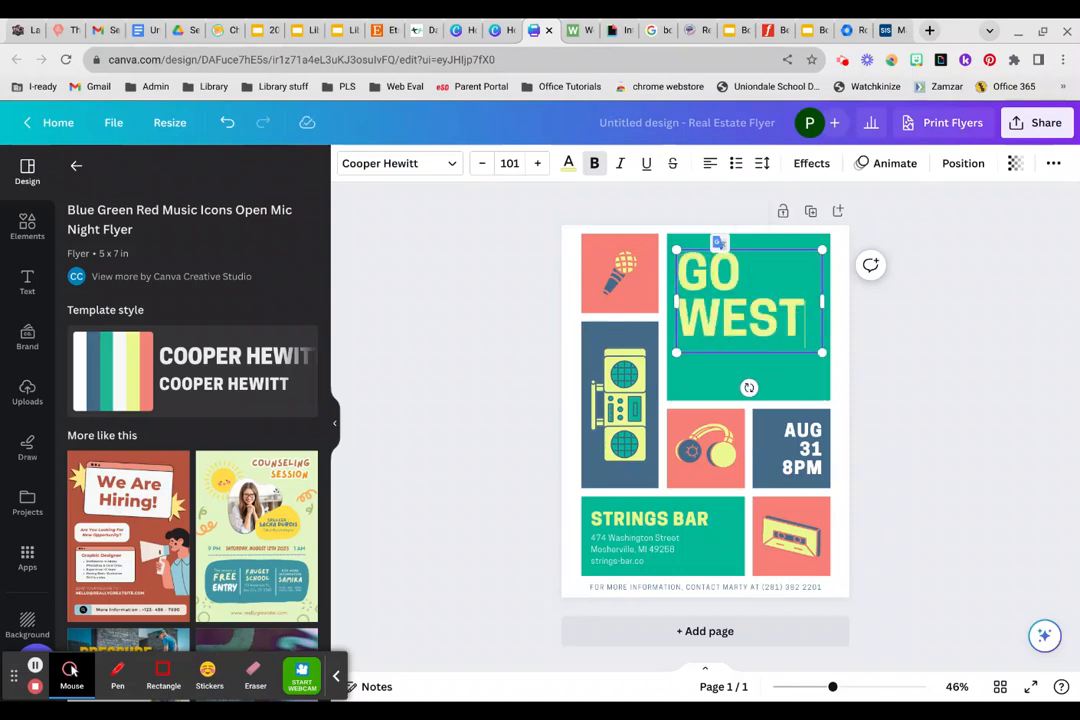
pyautogui.write('!')
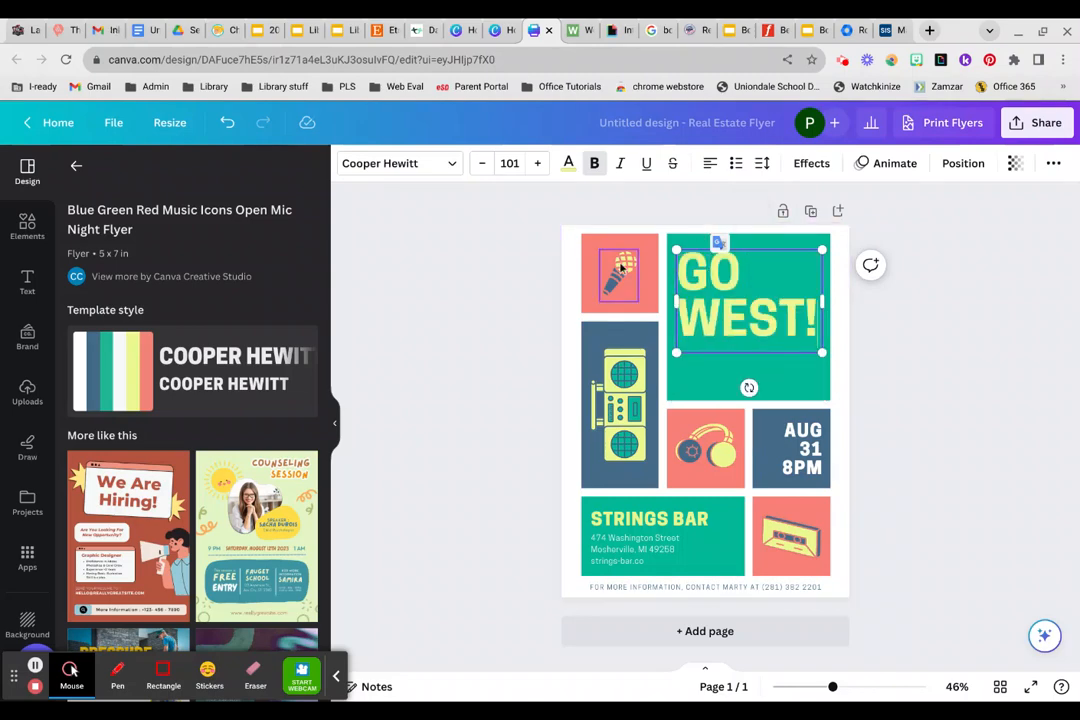
# Replace the microphone graphic with the forest river photo from an elements search for "wilderness", shrunk to fit inside its coral square.
pyautogui.click(621, 269)
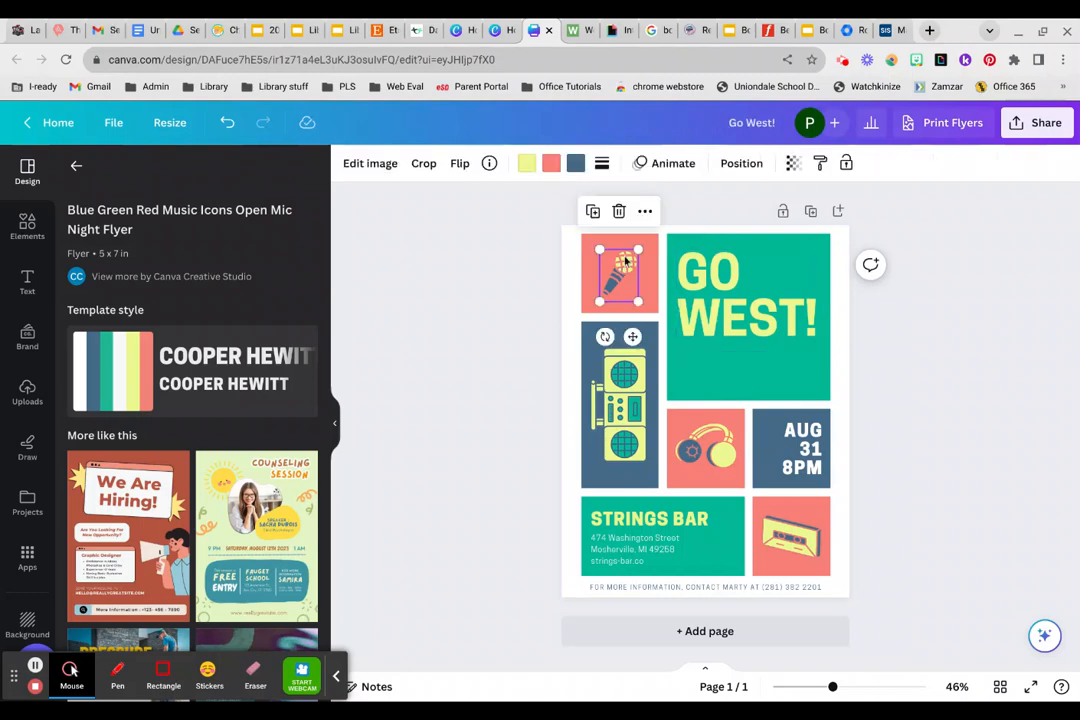
pyautogui.click(619, 211)
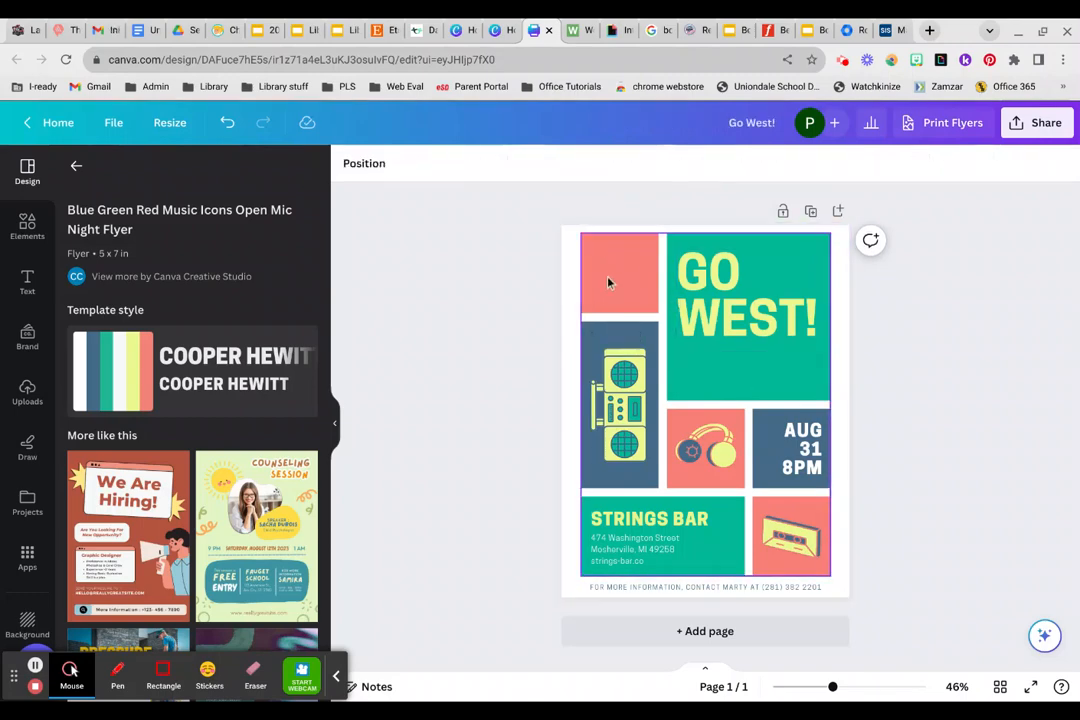
pyautogui.click(25, 228)
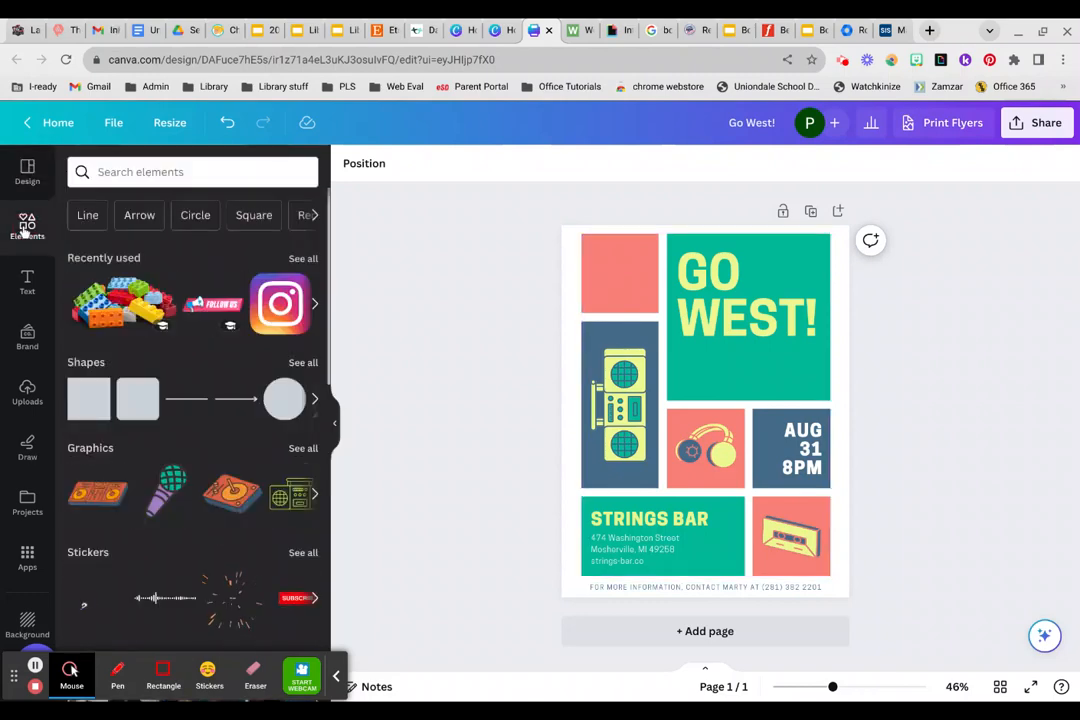
pyautogui.click(154, 169)
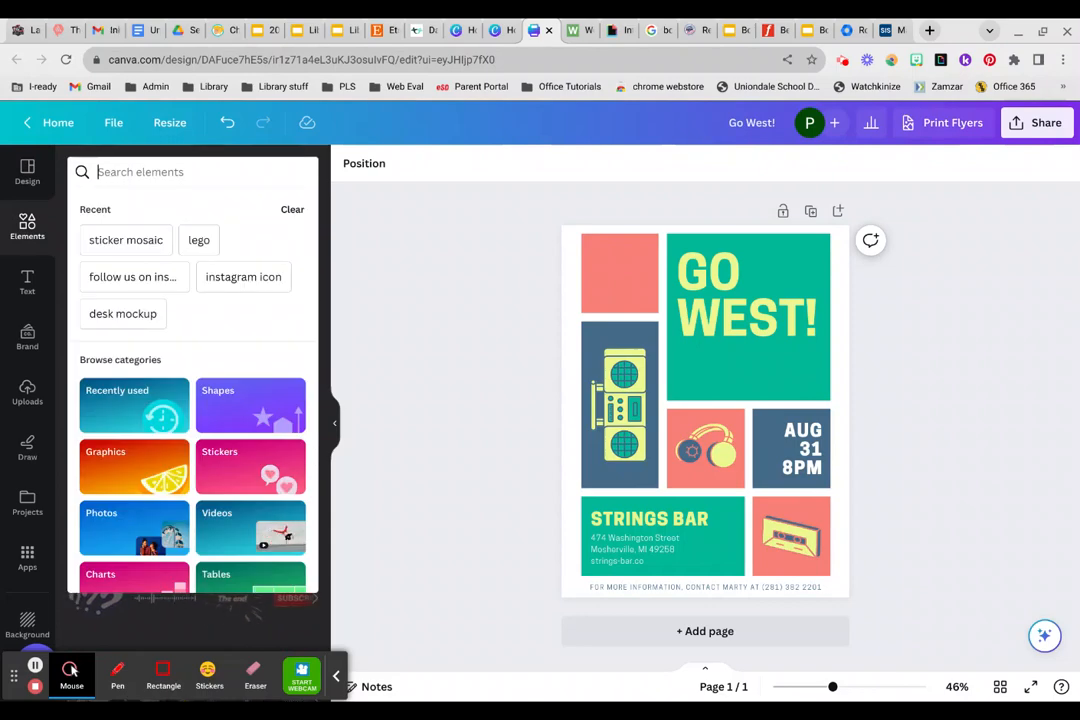
pyautogui.write('wilderness')
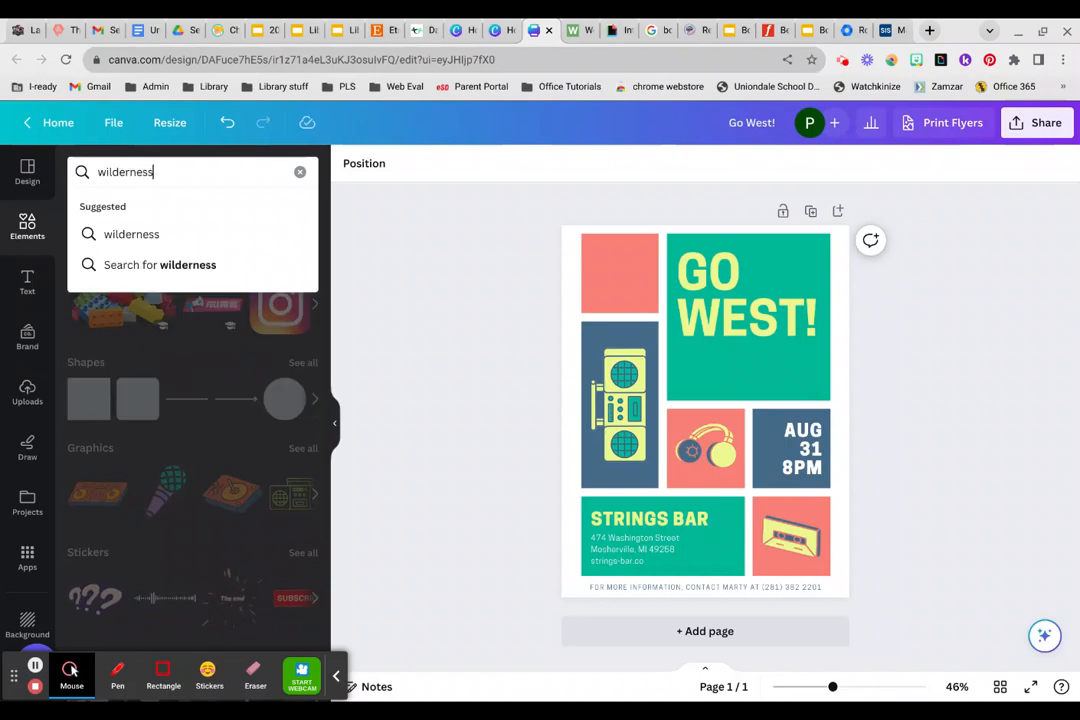
pyautogui.press('Return')
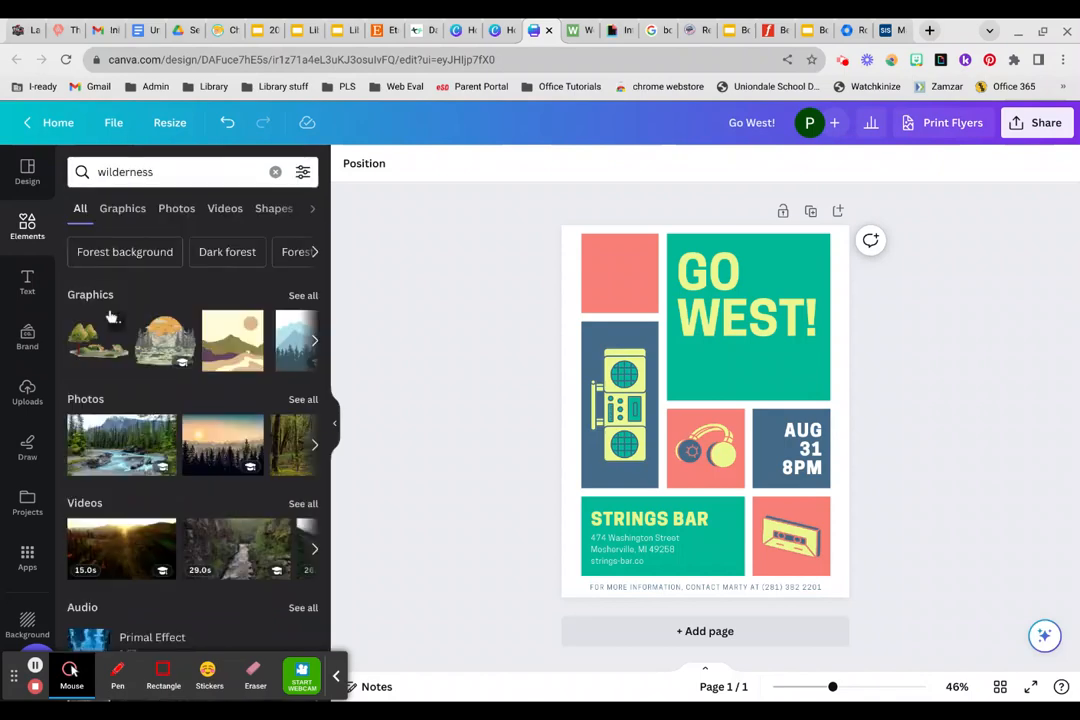
pyautogui.click(122, 442)
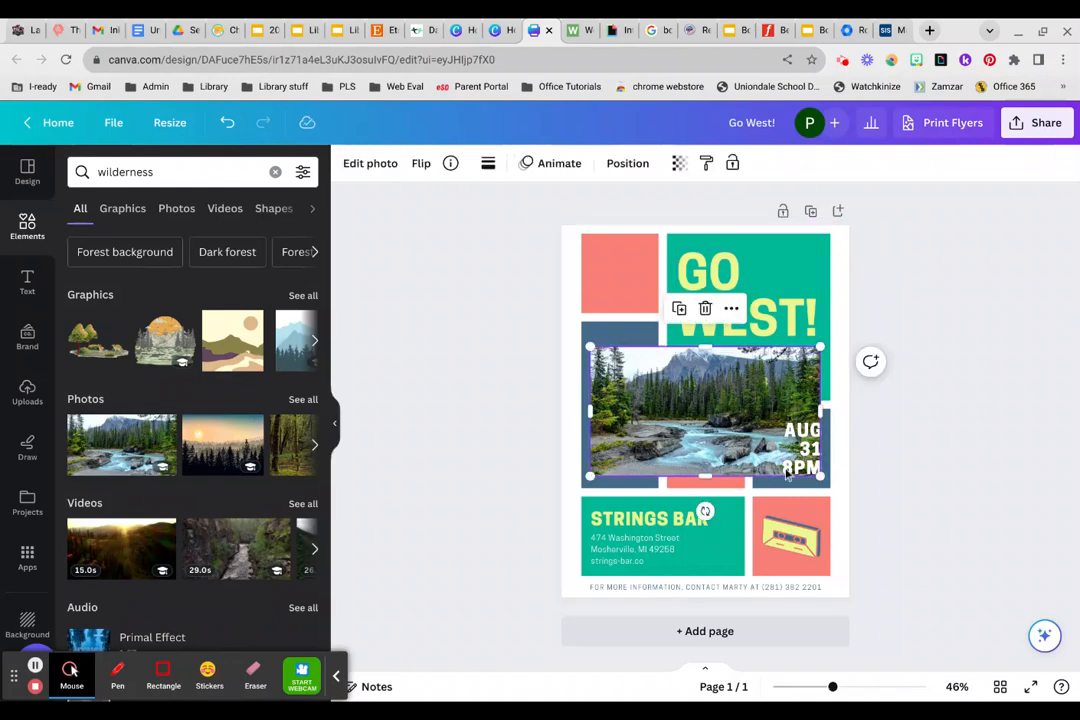
pyautogui.moveTo(820, 478); pyautogui.dragTo(611, 263)
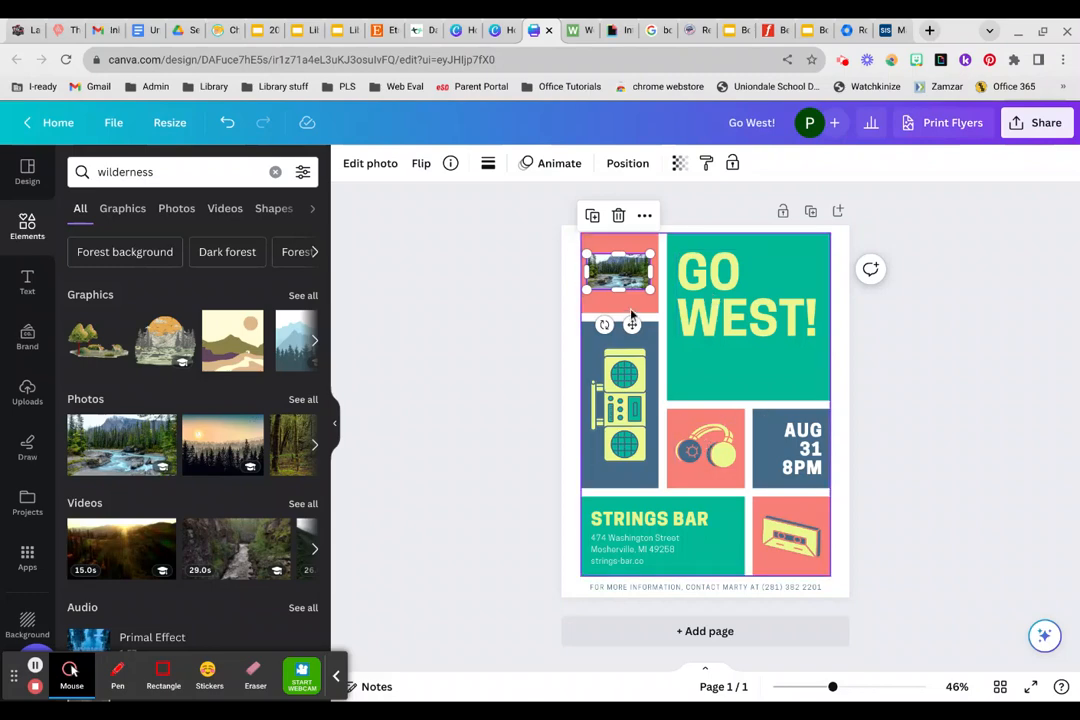
# Recolor the green blocks of the flyer's background graphic to light blue #beefff.
pyautogui.click(597, 247)
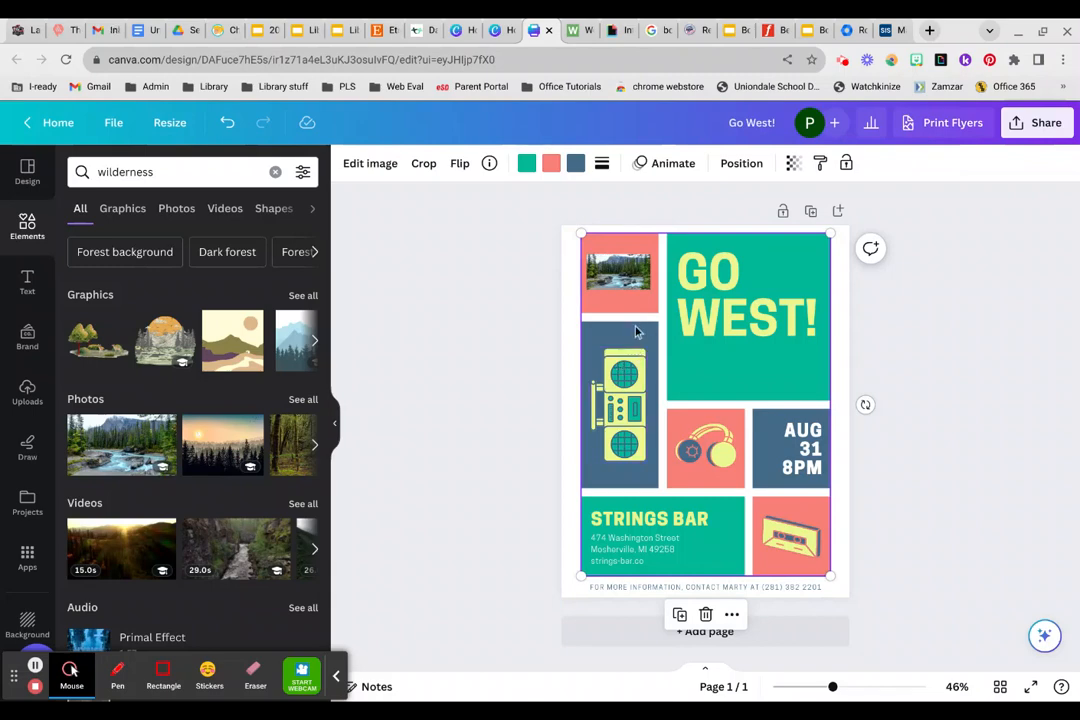
pyautogui.click(527, 167)
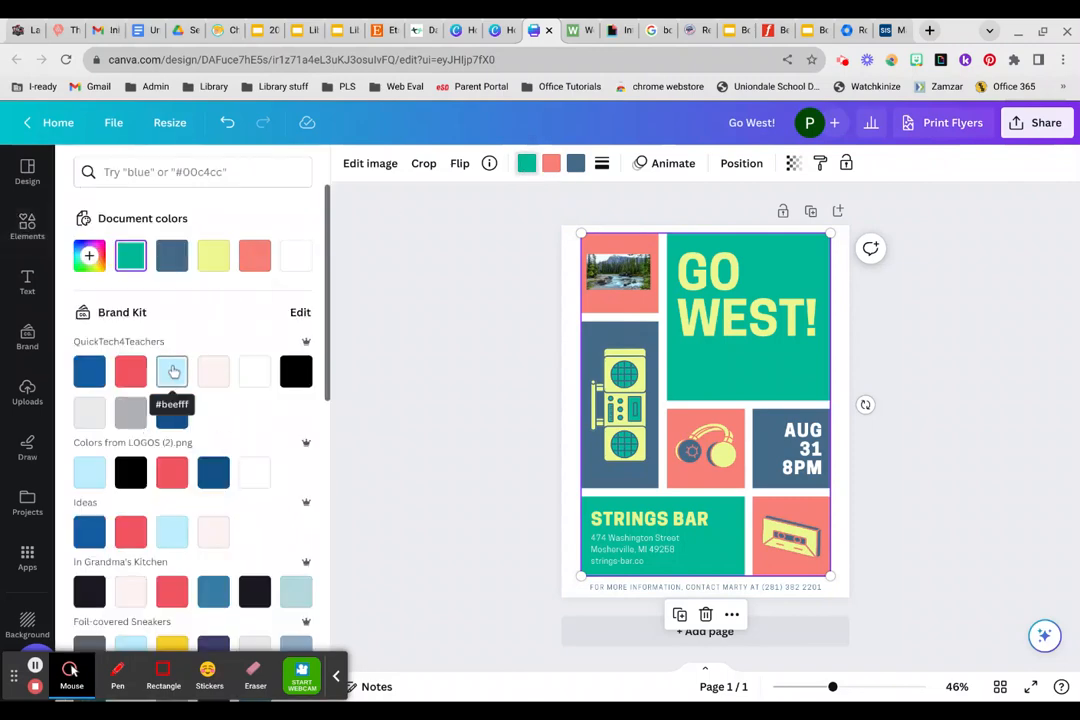
pyautogui.click(172, 371)
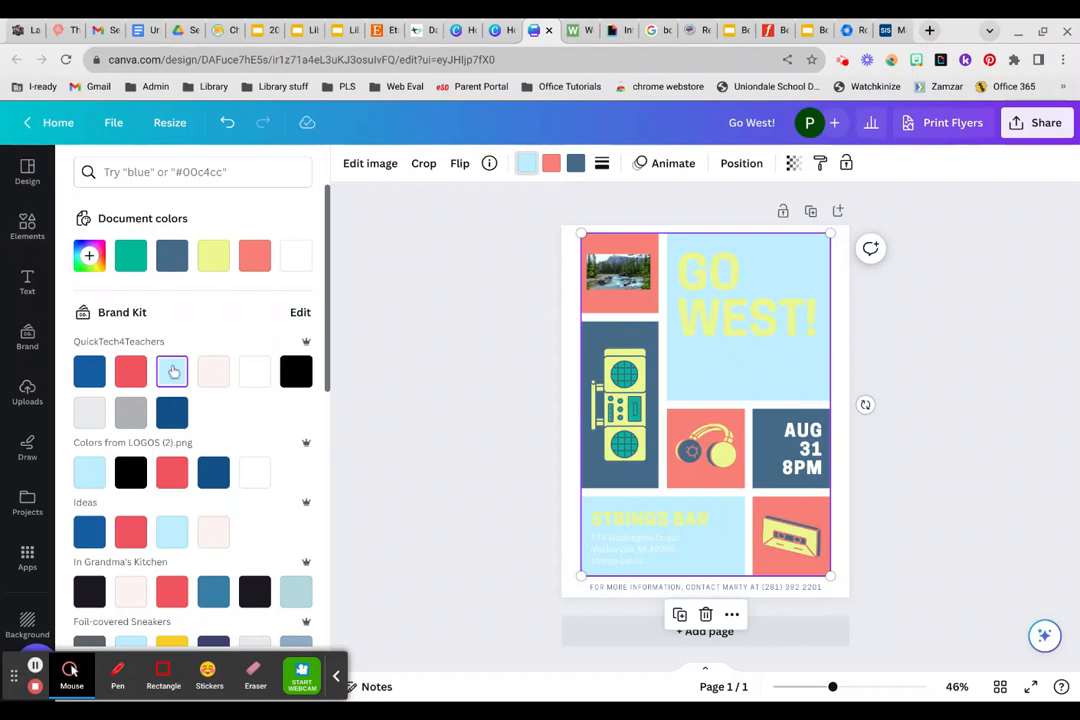
# Browse the flyer templates suggested as similar to the applied Open Mic Night design.
pyautogui.click(27, 177)
pyautogui.scroll(-3, 205, 469)
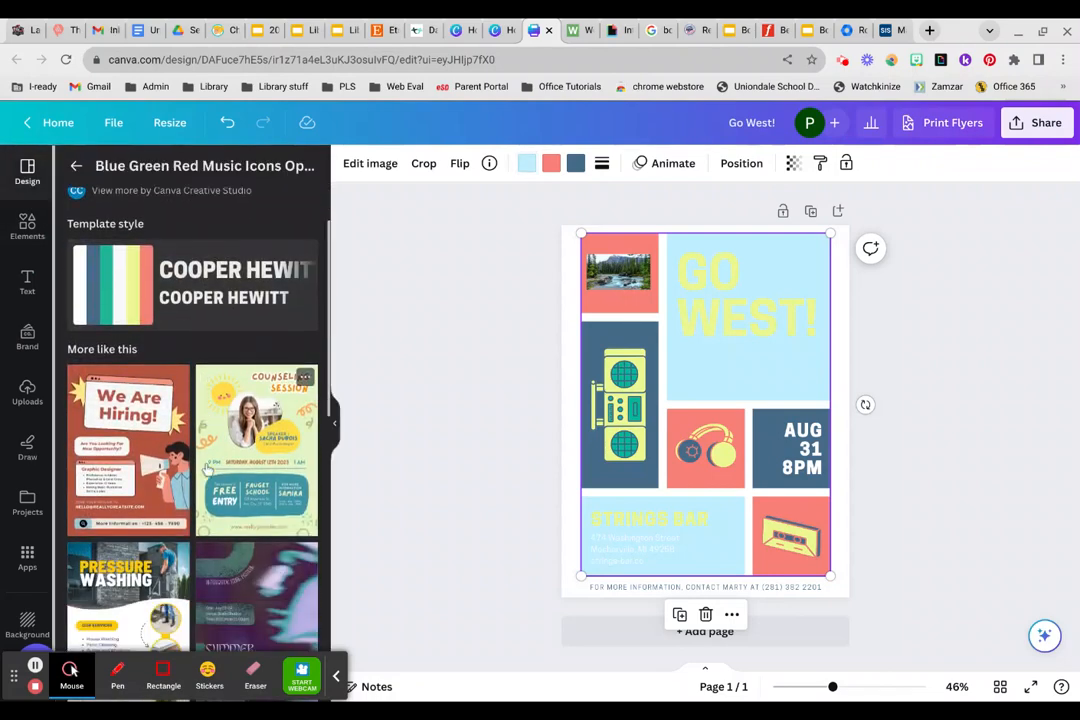
pyautogui.scroll(-6, 205, 469)
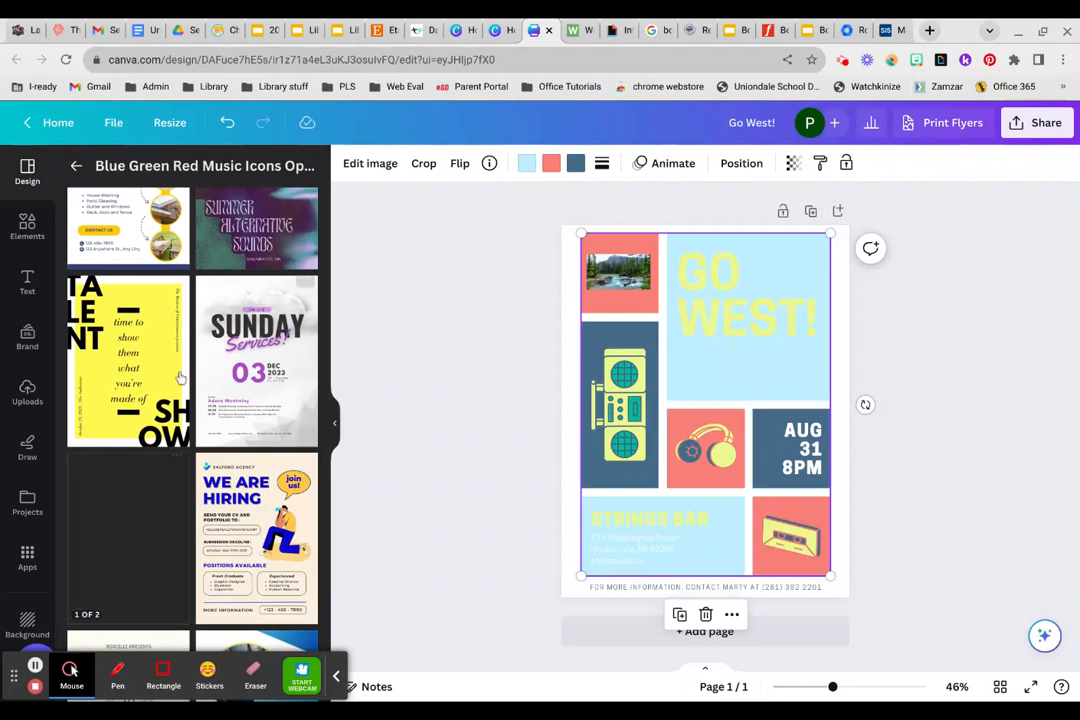
pyautogui.scroll(-2, 245, 553)
pyautogui.scroll(-3, 245, 553)
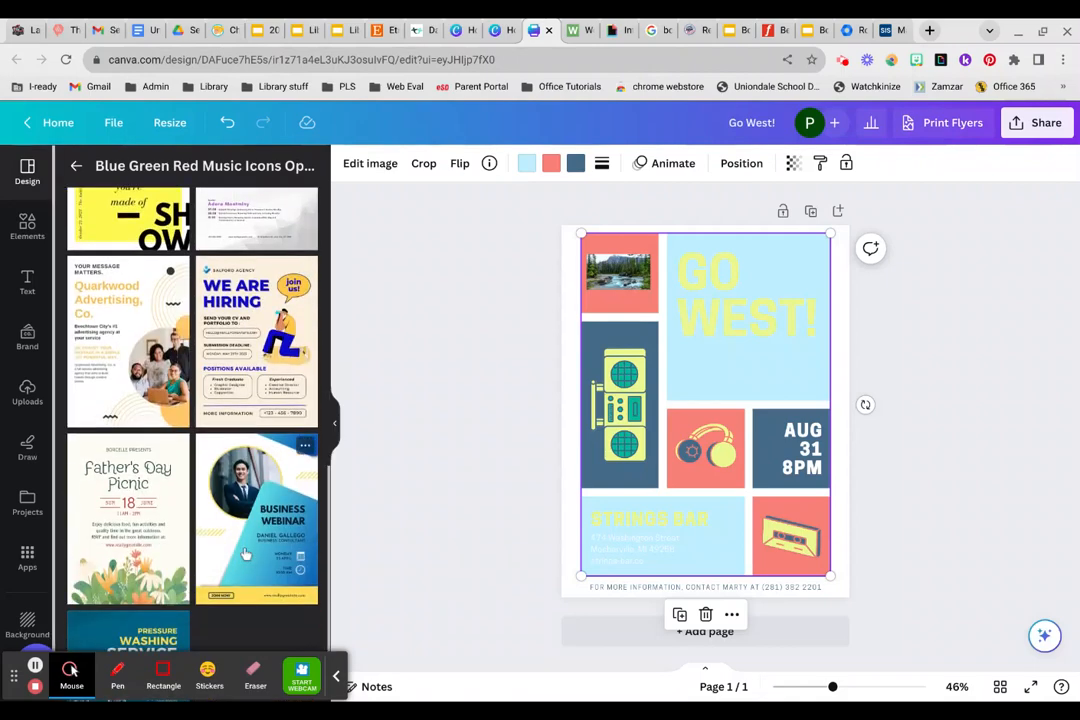
pyautogui.scroll(4, 241, 554)
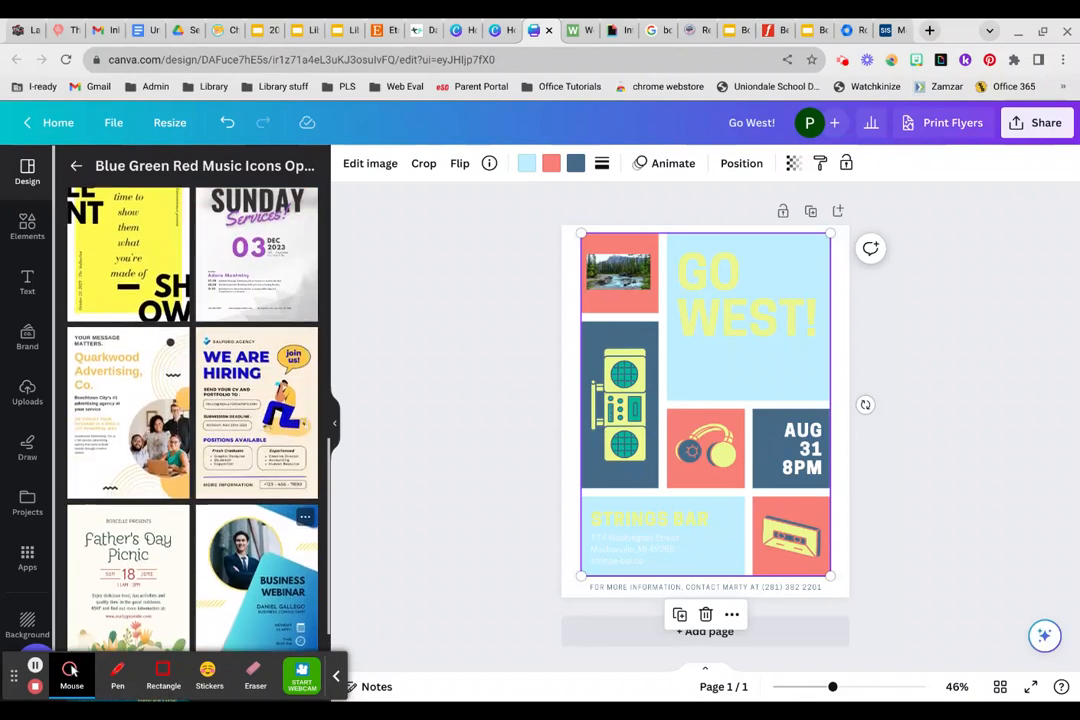
pyautogui.scroll(2, 300, 480)
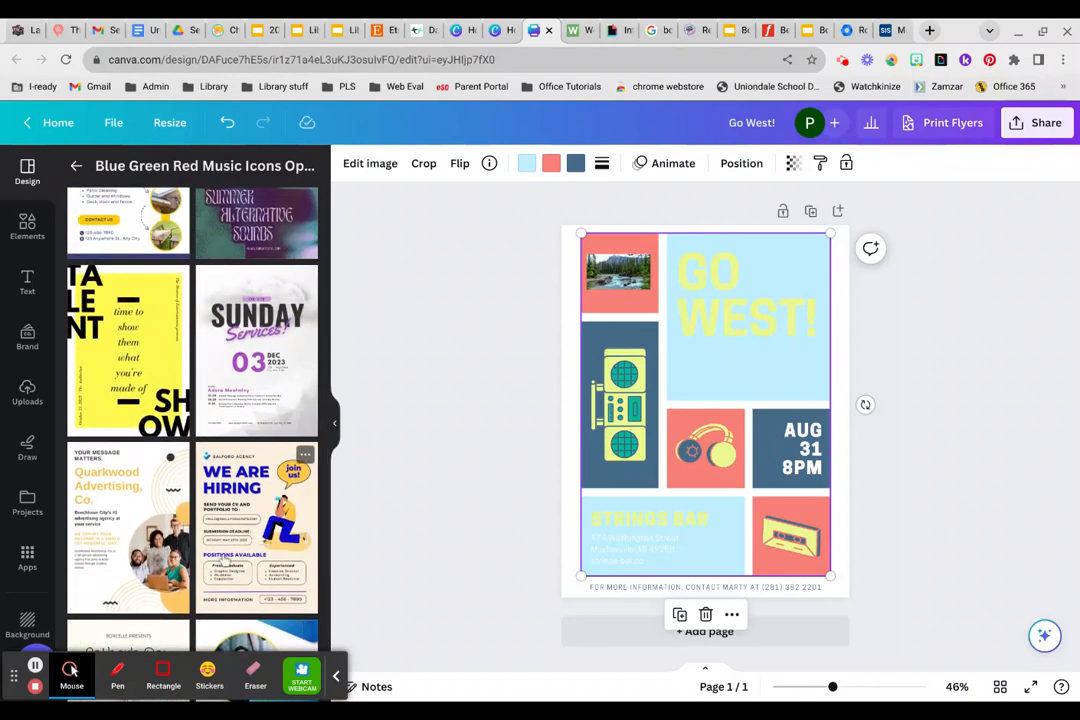